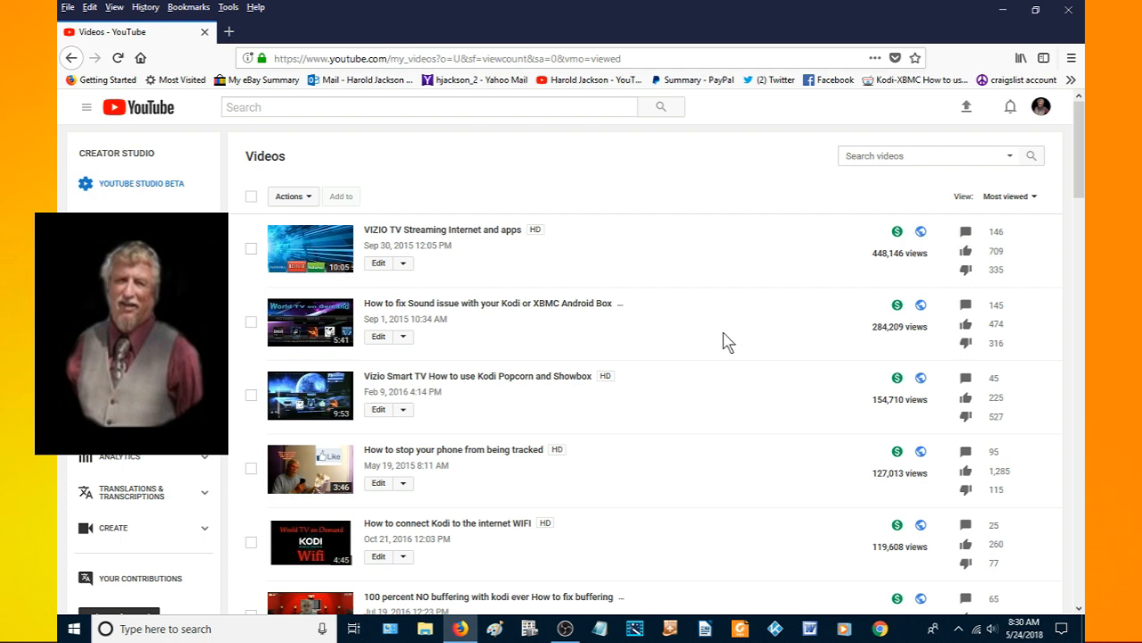
- Find the "How to use ShowBox" video among the most viewed uploads and open its cards for editing
{"action": "scroll", "coordinate": [727, 343], "scroll_direction": "down", "scroll_amount": 5}
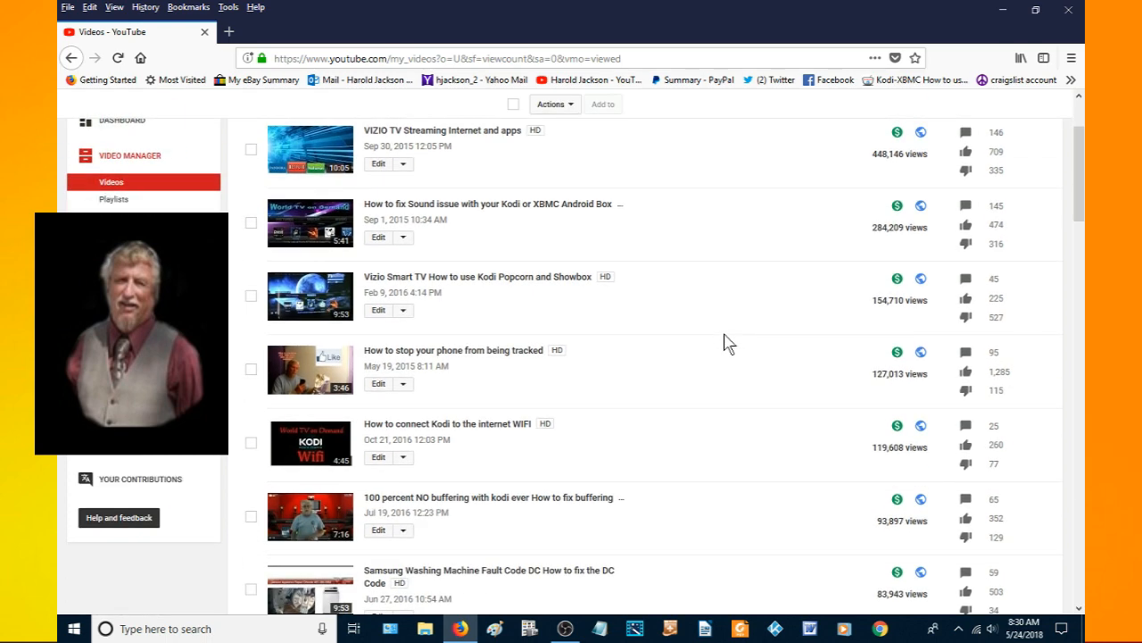
{"action": "scroll", "coordinate": [728, 344], "scroll_direction": "down", "scroll_amount": 3}
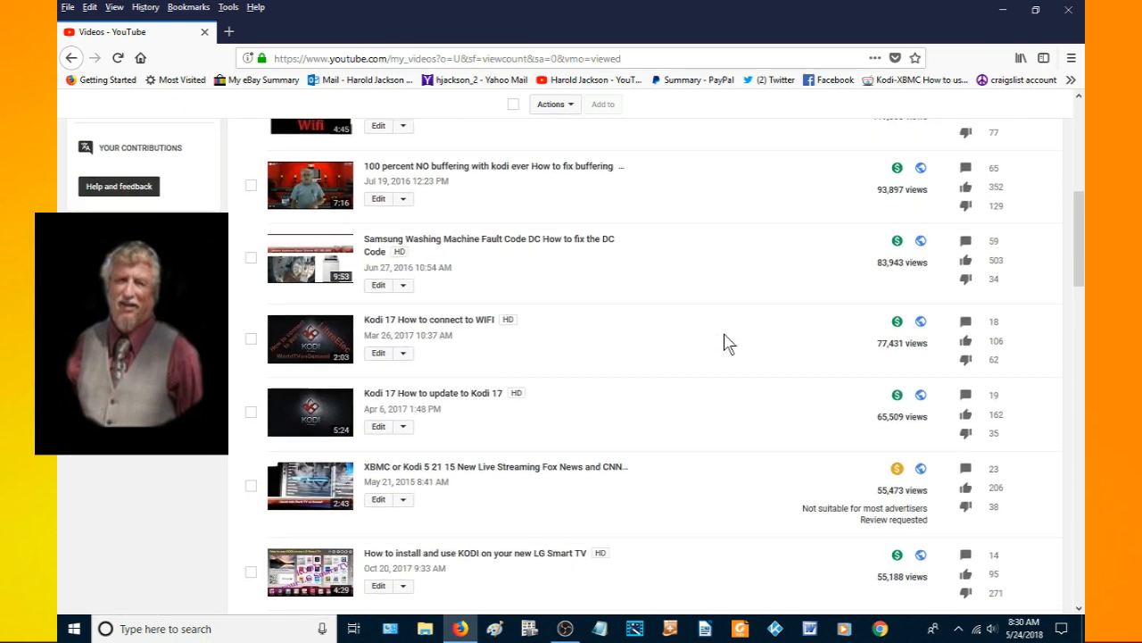
{"action": "scroll", "coordinate": [727, 344], "scroll_direction": "down", "scroll_amount": 2}
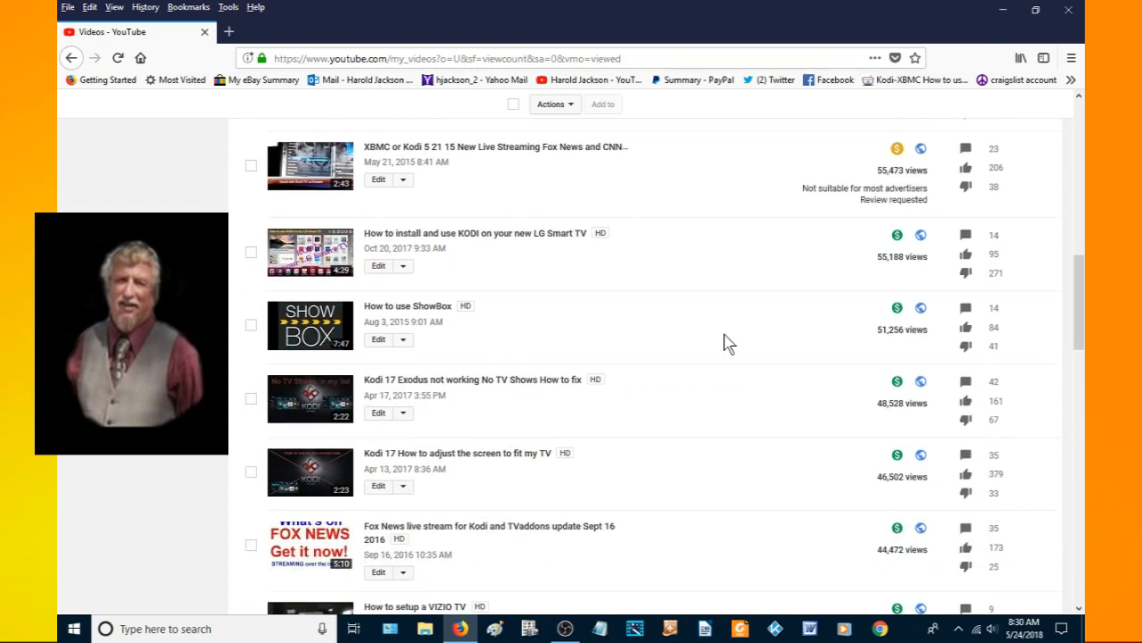
{"action": "scroll", "coordinate": [727, 344], "scroll_direction": "down", "scroll_amount": 2}
{"action": "scroll", "coordinate": [728, 344], "scroll_direction": "up", "scroll_amount": 1}
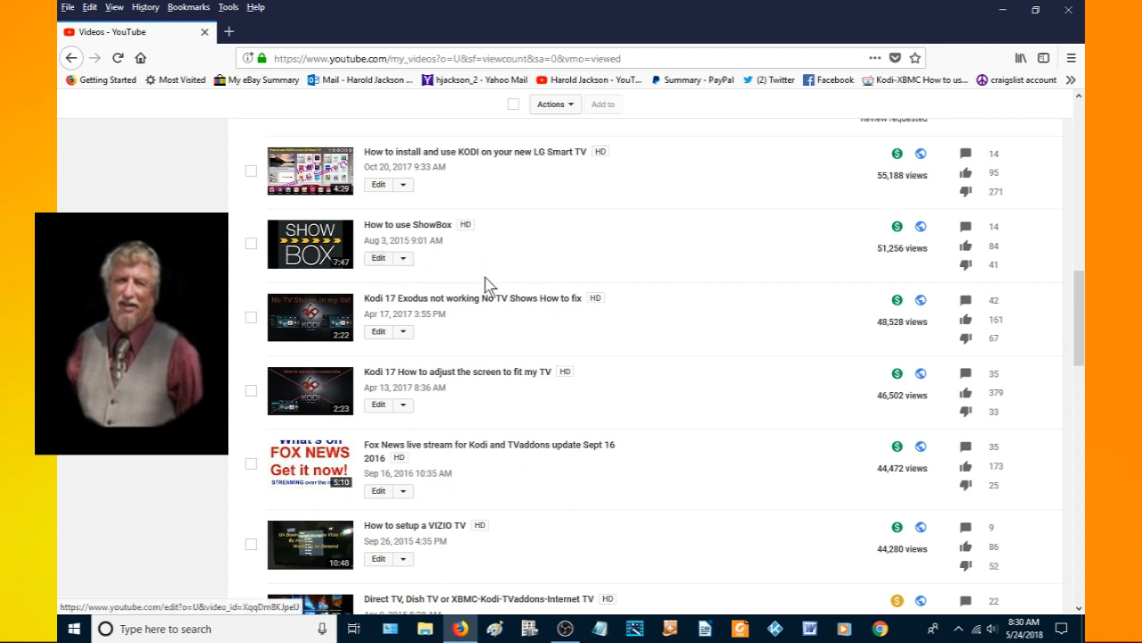
{"action": "left_click", "coordinate": [379, 259]}
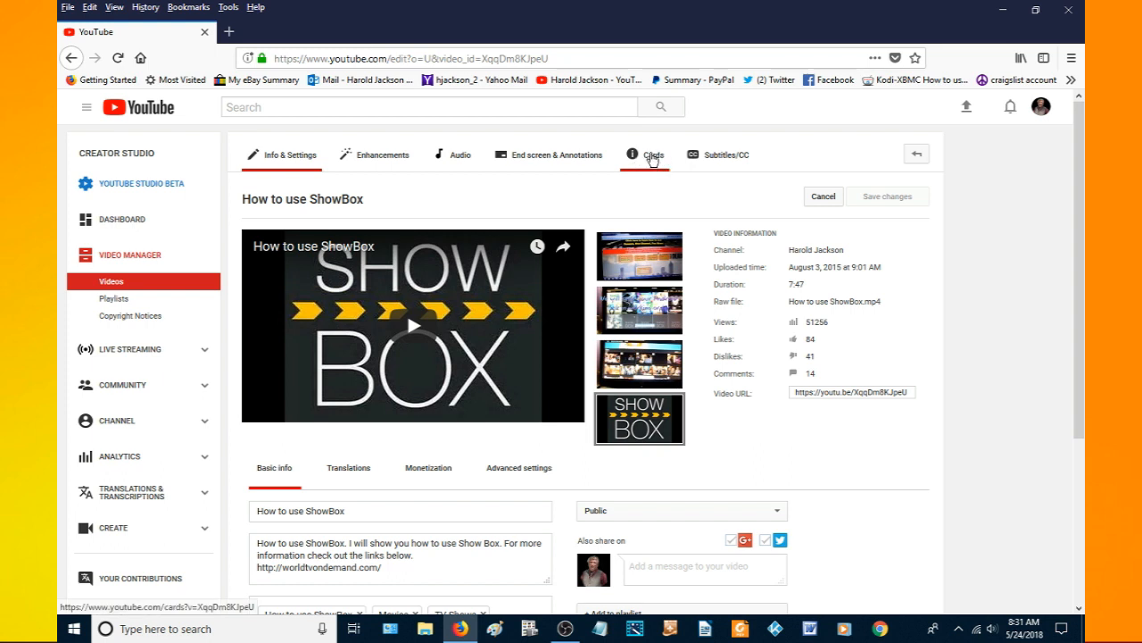
{"action": "left_click", "coordinate": [653, 157]}
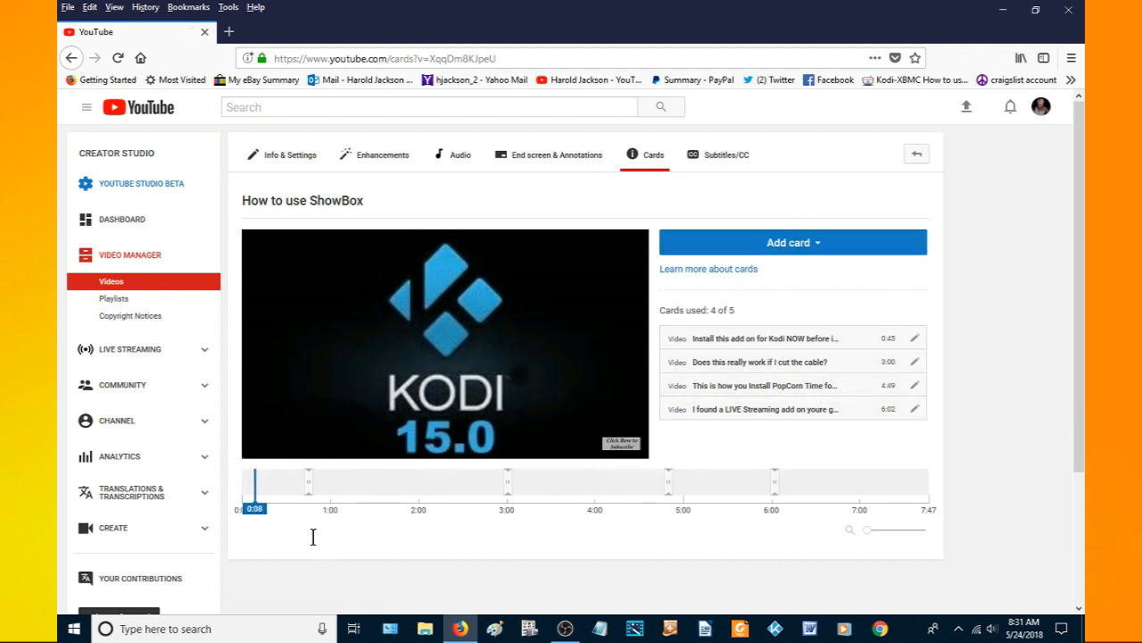
- Preview the existing card teasers around 0:45 and 3:00 on the video timeline, pausing playback at 3:04
{"action": "left_click_drag", "start_coordinate": [255, 508], "coordinate": [309, 508]}
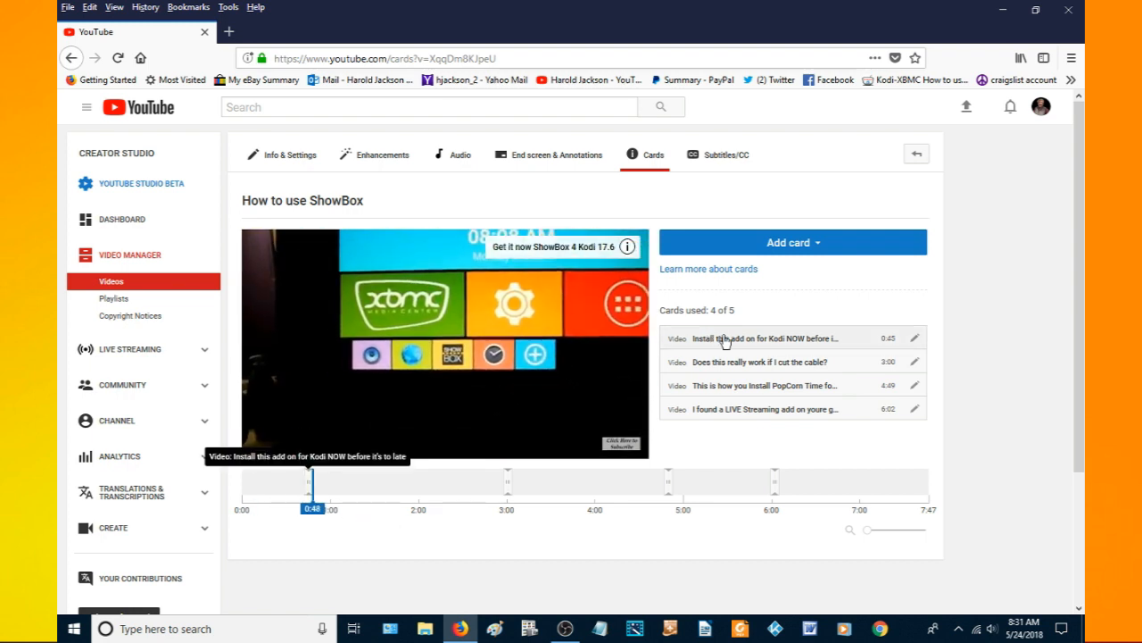
{"action": "left_click_drag", "start_coordinate": [325, 511], "coordinate": [505, 513]}
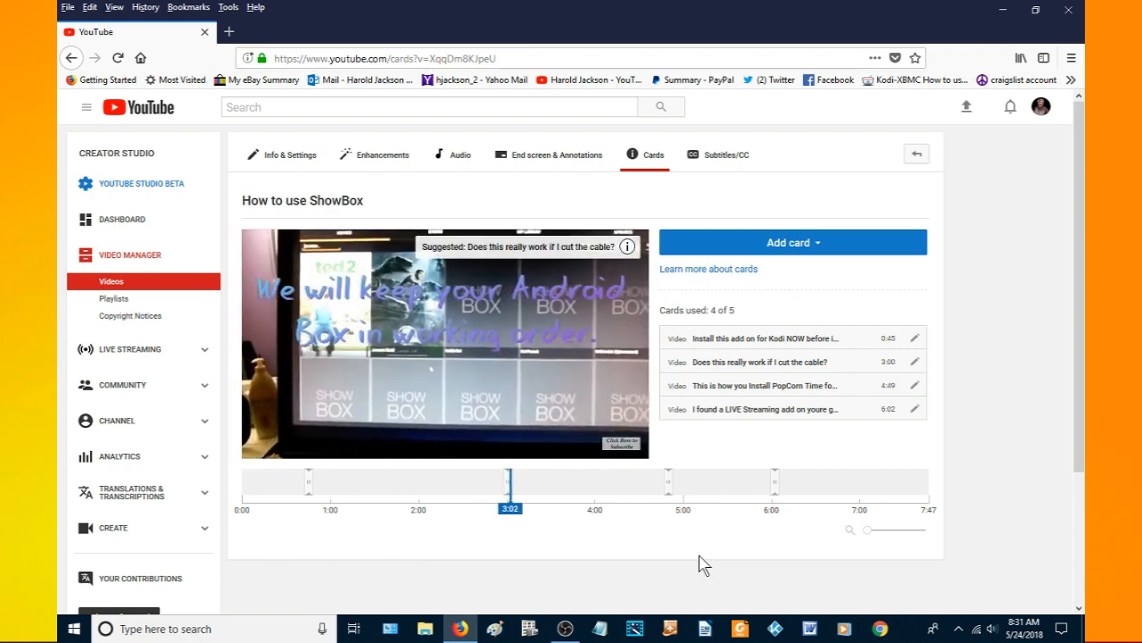
{"action": "mouse_move", "coordinate": [290, 450]}
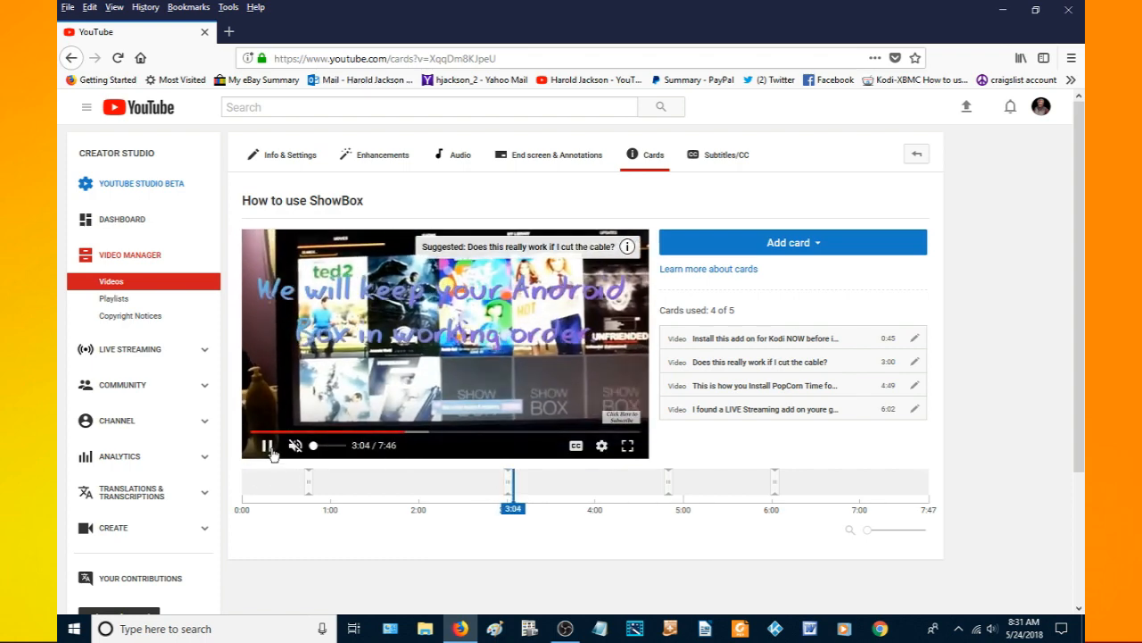
{"action": "left_click", "coordinate": [267, 446]}
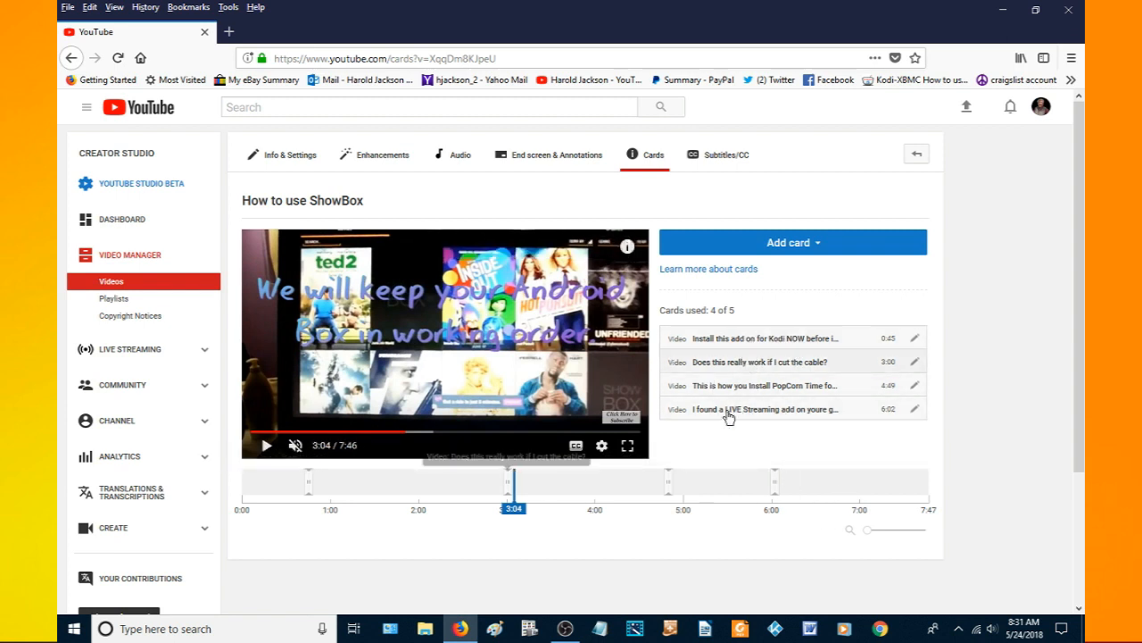
- Browse the existing suggested video cards inside the player preview, and close the card list
{"action": "left_click", "coordinate": [628, 248]}
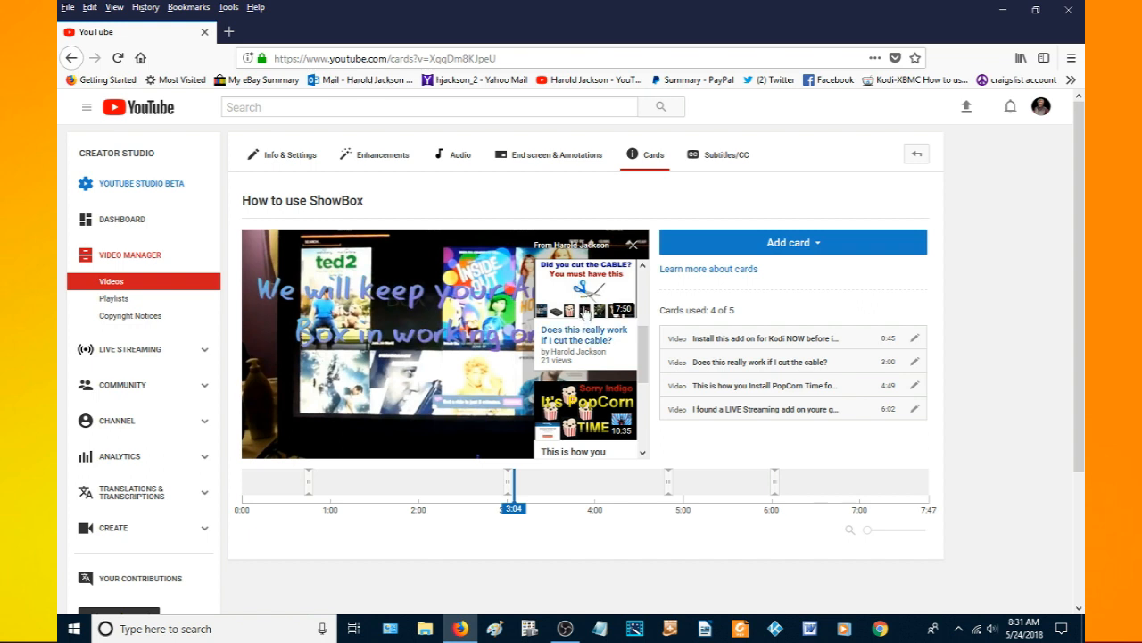
{"action": "scroll", "coordinate": [586, 313], "scroll_direction": "up", "scroll_amount": 3}
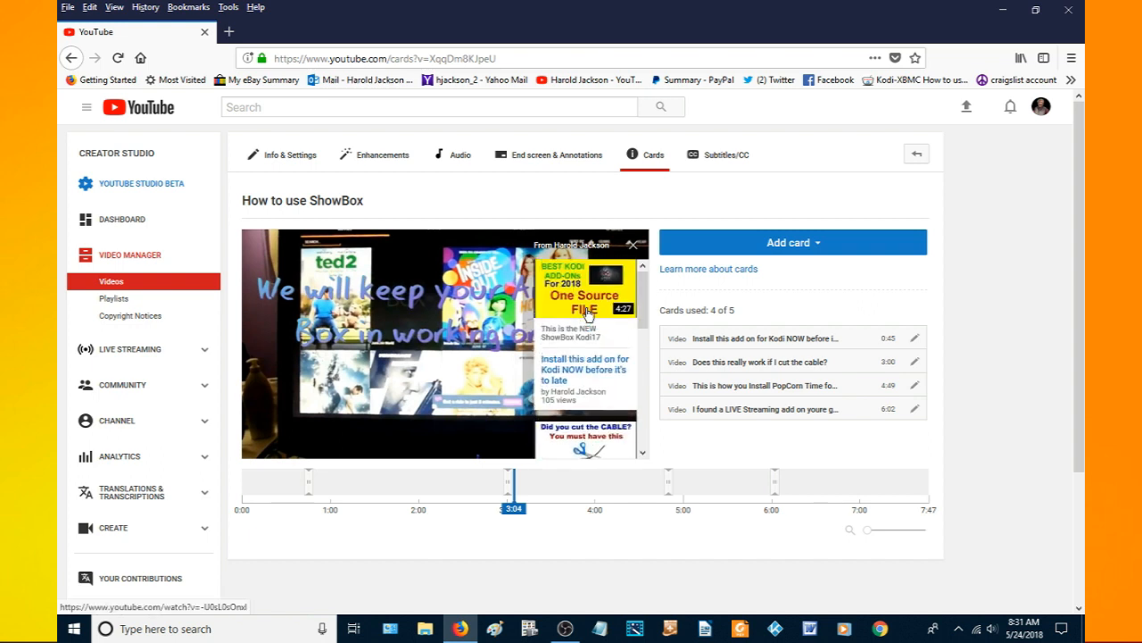
{"action": "scroll", "coordinate": [586, 313], "scroll_direction": "down", "scroll_amount": 5}
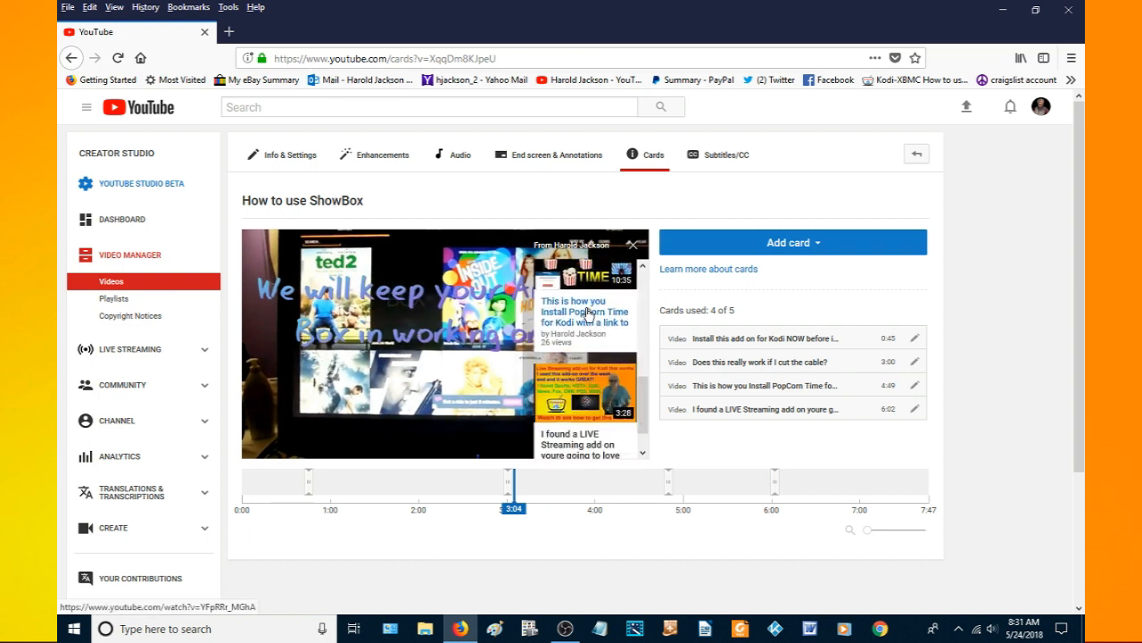
{"action": "scroll", "coordinate": [587, 309], "scroll_direction": "up", "scroll_amount": 5}
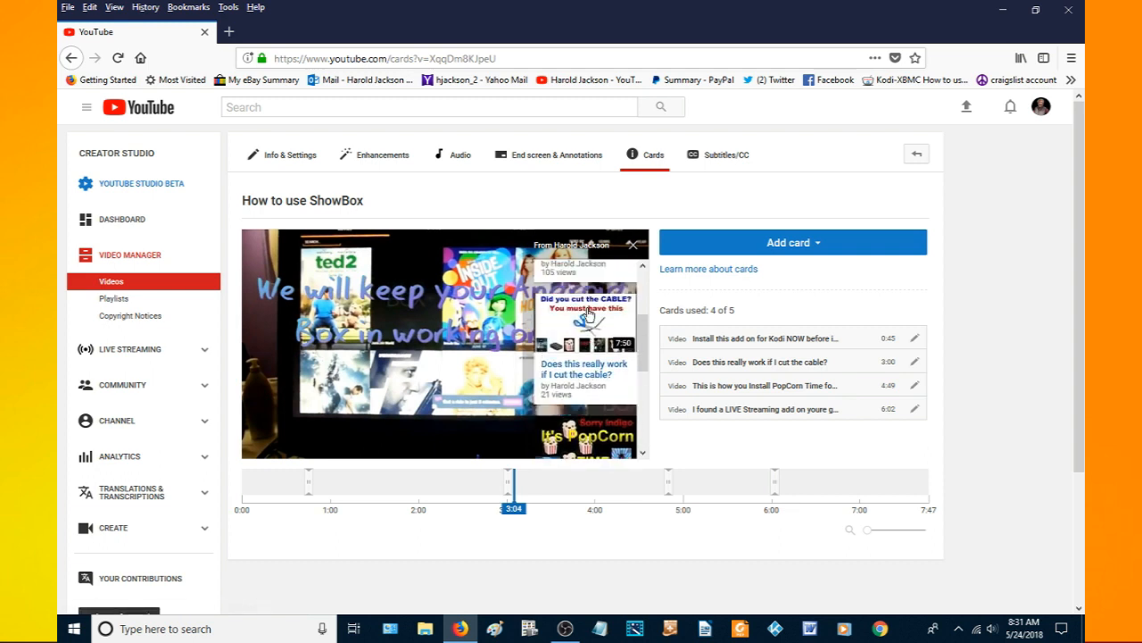
{"action": "left_click", "coordinate": [636, 244]}
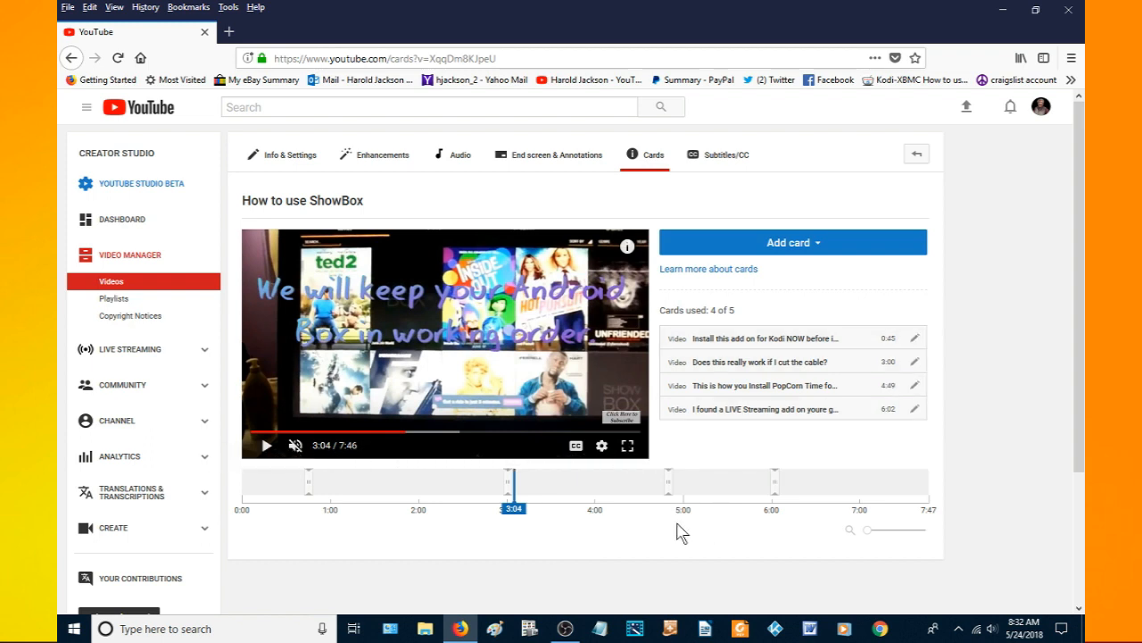
- Add a video card at 1:59 promoting the upload "This is why we never went back to the moon"
{"action": "left_click", "coordinate": [512, 508]}
{"action": "left_click", "coordinate": [414, 502]}
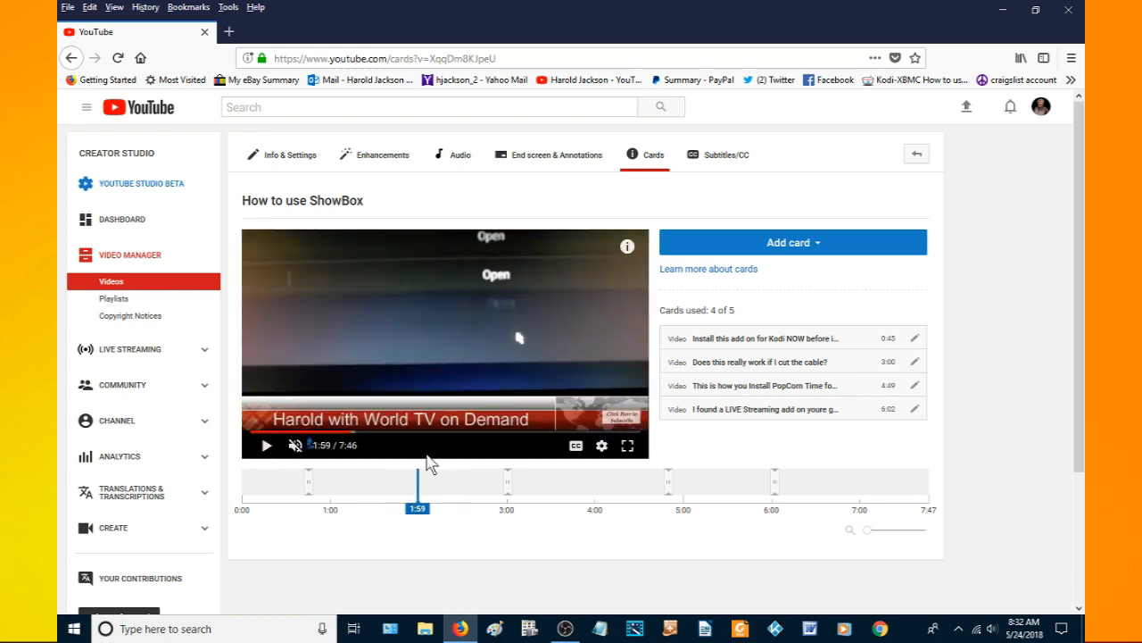
{"action": "left_click", "coordinate": [797, 245]}
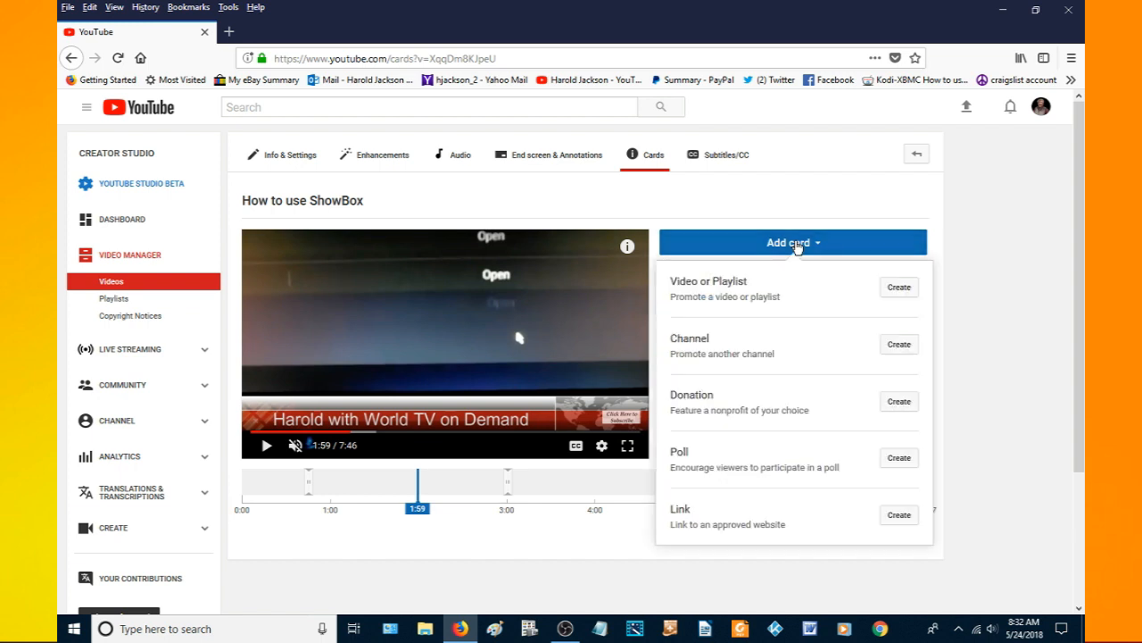
{"action": "left_click", "coordinate": [900, 287]}
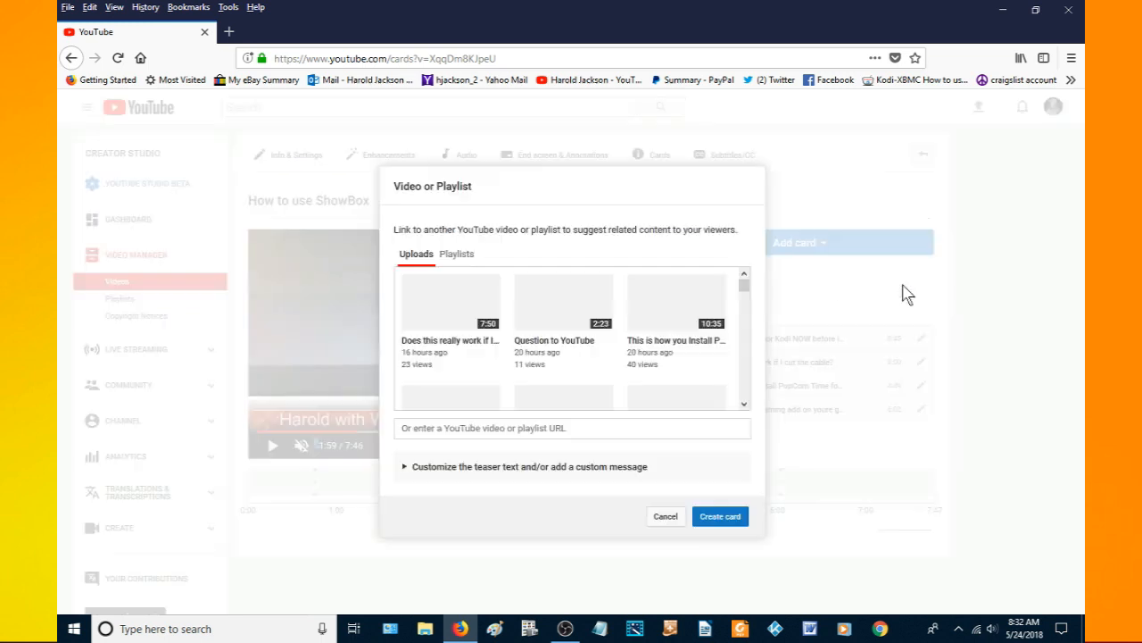
{"action": "scroll", "coordinate": [529, 344], "scroll_direction": "down", "scroll_amount": 2}
{"action": "left_click", "coordinate": [529, 344]}
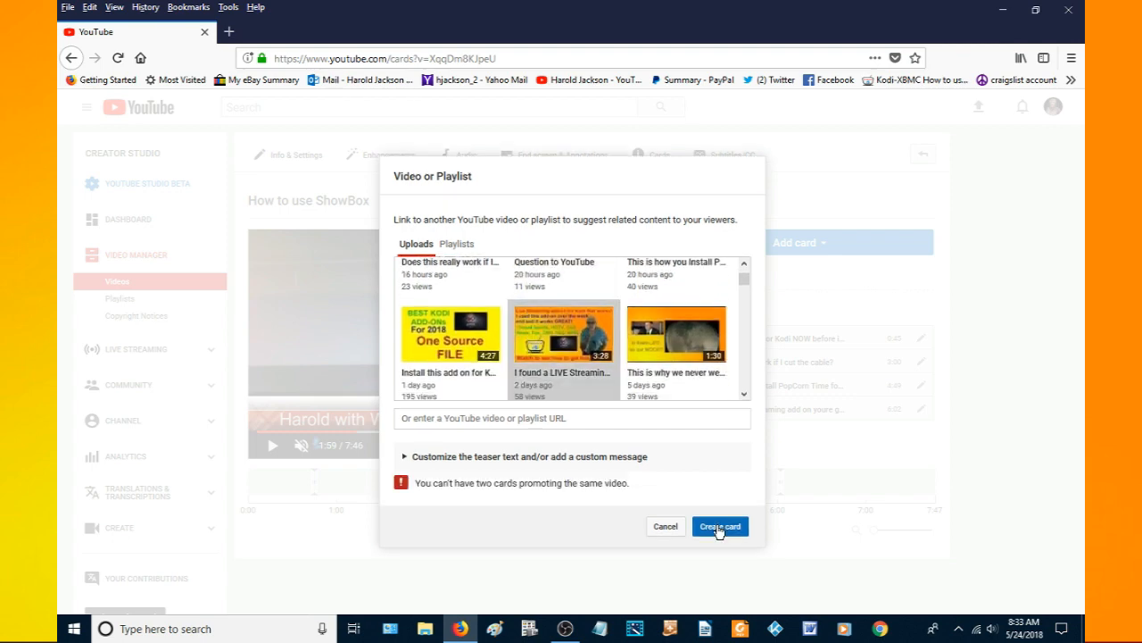
{"action": "left_click", "coordinate": [680, 339]}
{"action": "left_click", "coordinate": [723, 527]}
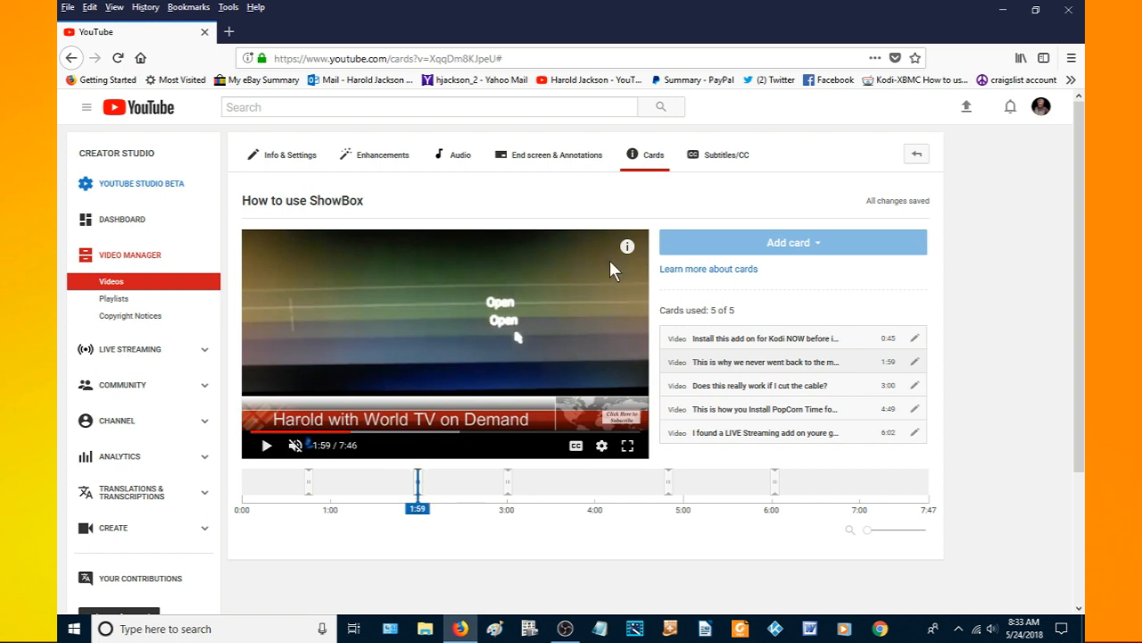
- Review all the video's cards inside the player preview, including the one at 1:59, and close the card list
{"action": "mouse_move", "coordinate": [627, 248]}
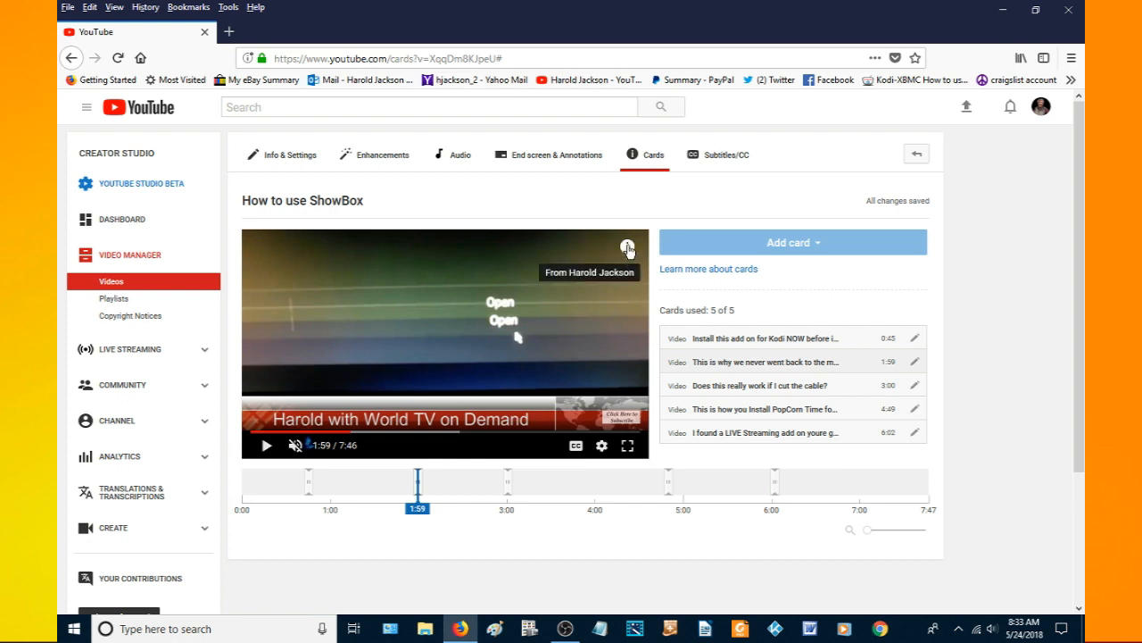
{"action": "left_click", "coordinate": [627, 248]}
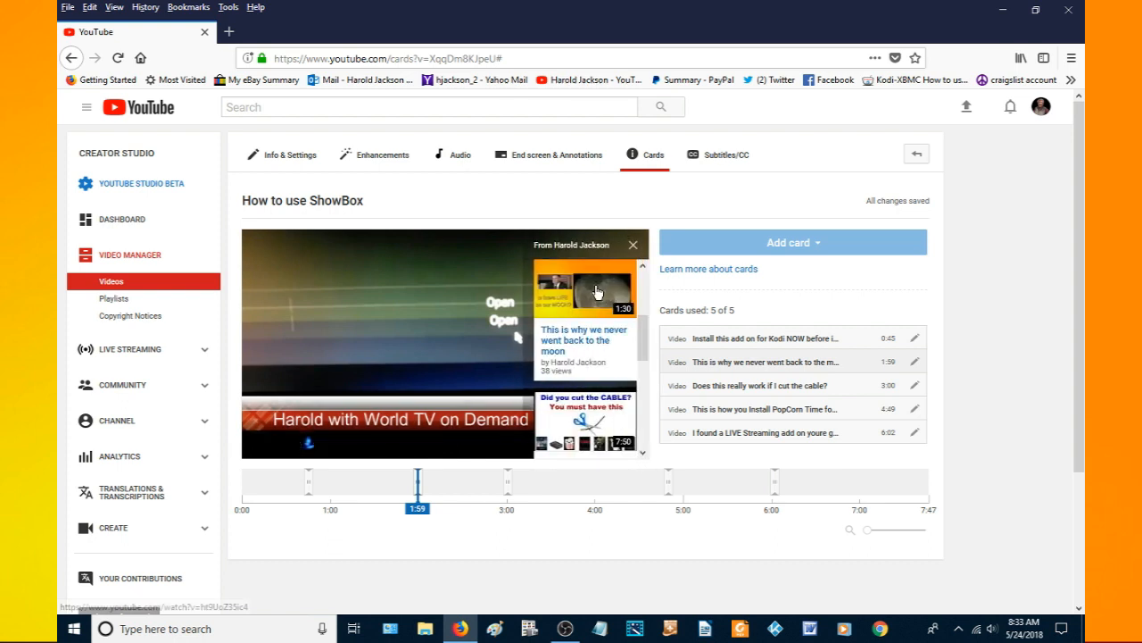
{"action": "scroll", "coordinate": [596, 293], "scroll_direction": "up", "scroll_amount": 1}
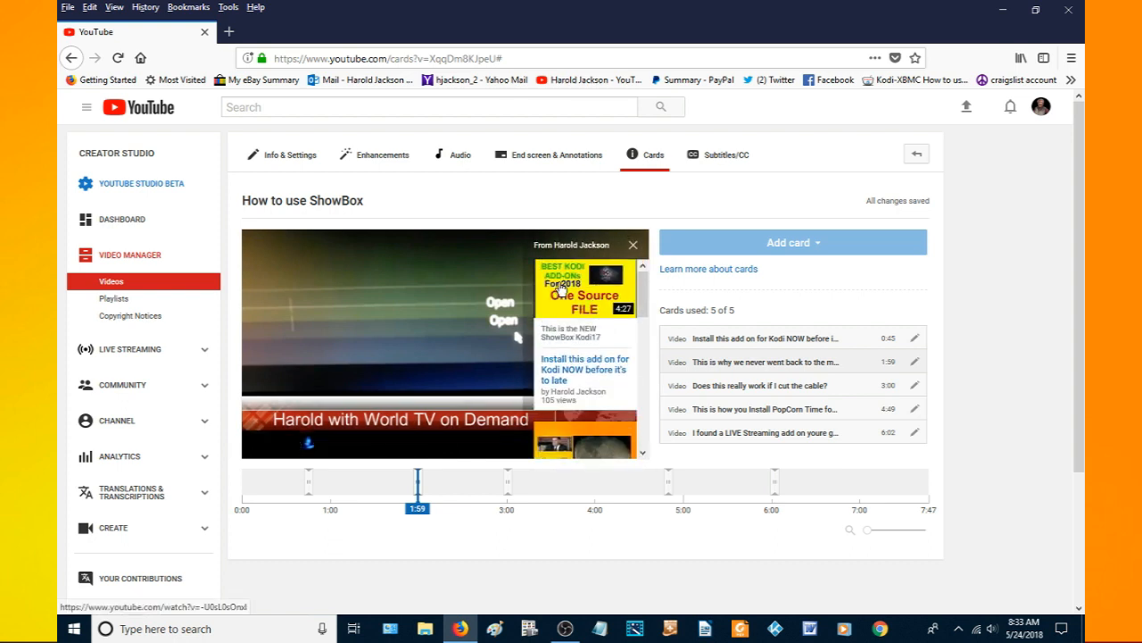
{"action": "scroll", "coordinate": [576, 304], "scroll_direction": "down", "scroll_amount": 2}
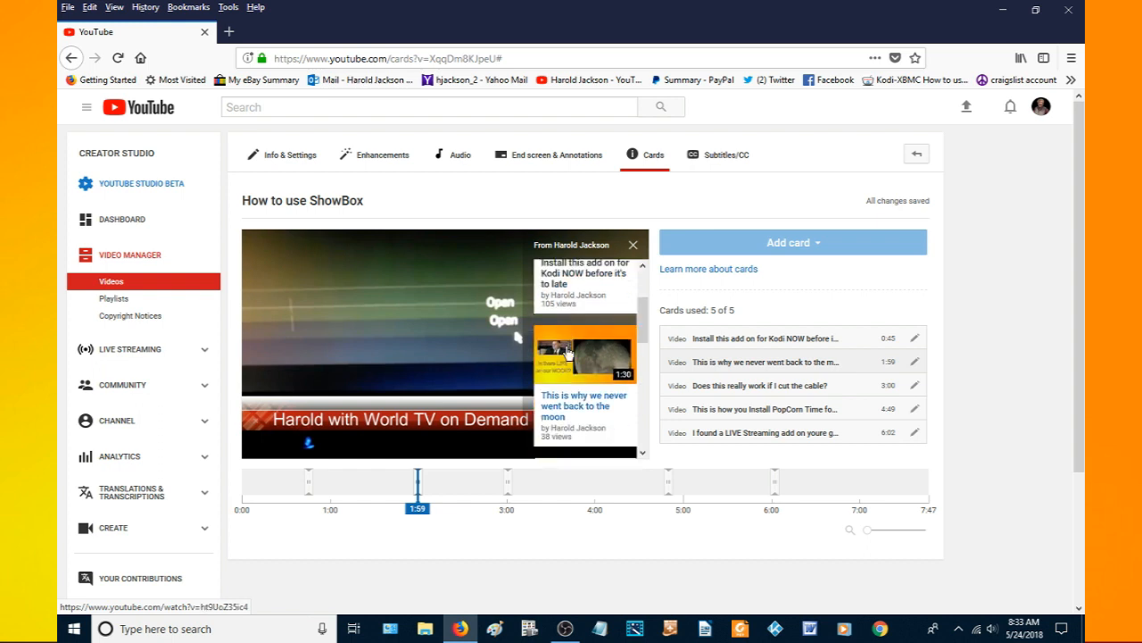
{"action": "scroll", "coordinate": [570, 348], "scroll_direction": "down", "scroll_amount": 3}
{"action": "scroll", "coordinate": [571, 357], "scroll_direction": "down", "scroll_amount": 3}
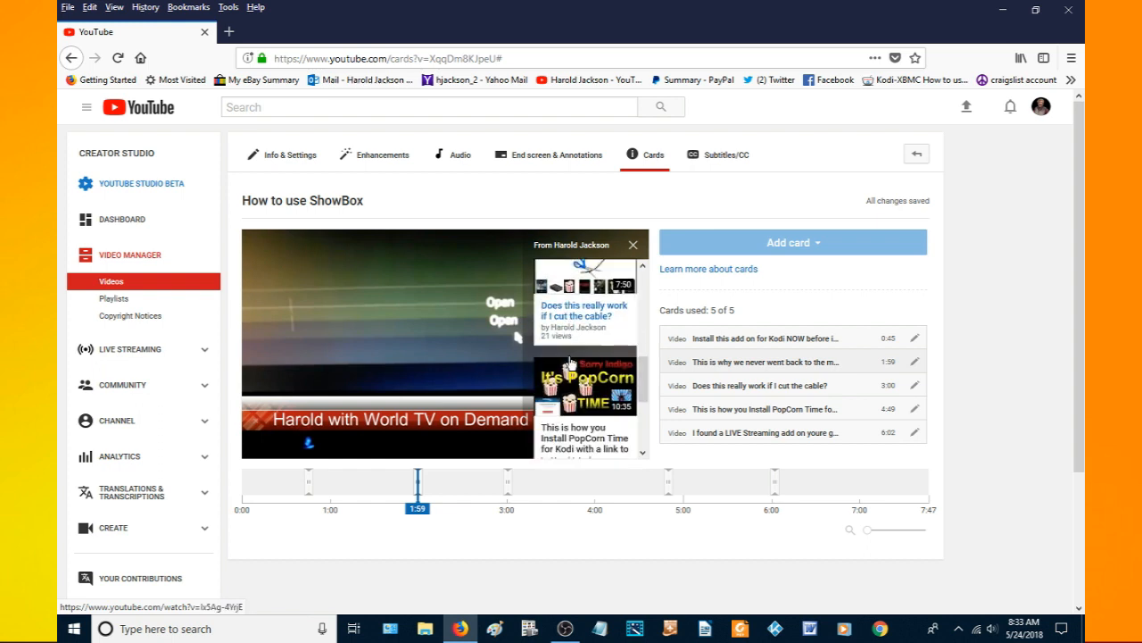
{"action": "scroll", "coordinate": [573, 365], "scroll_direction": "down", "scroll_amount": 3}
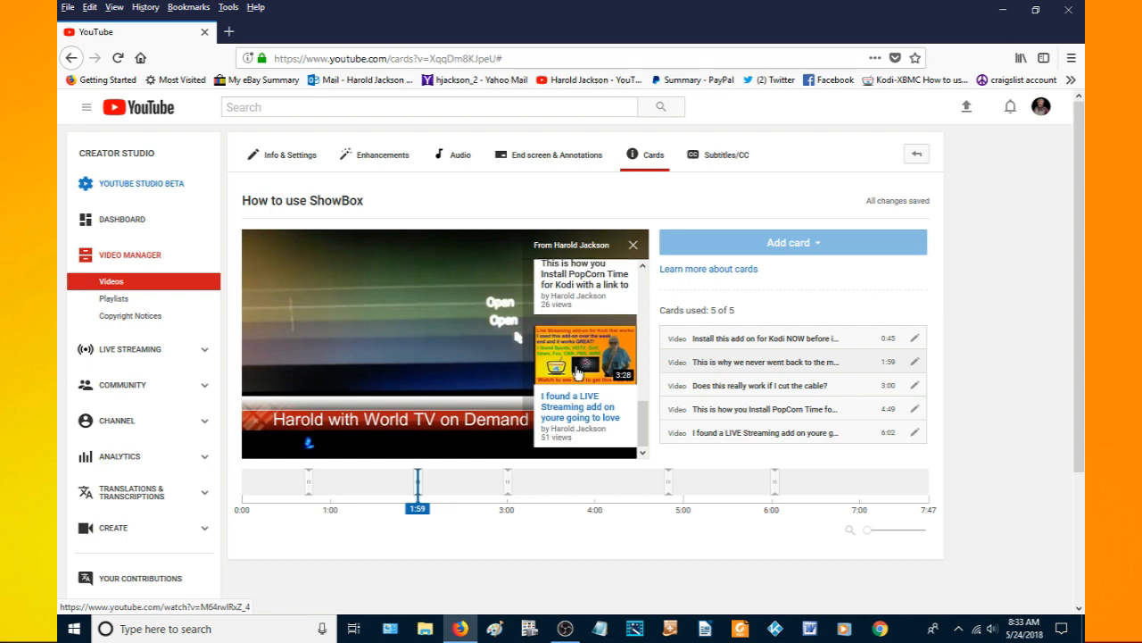
{"action": "scroll", "coordinate": [577, 373], "scroll_direction": "up", "scroll_amount": 8}
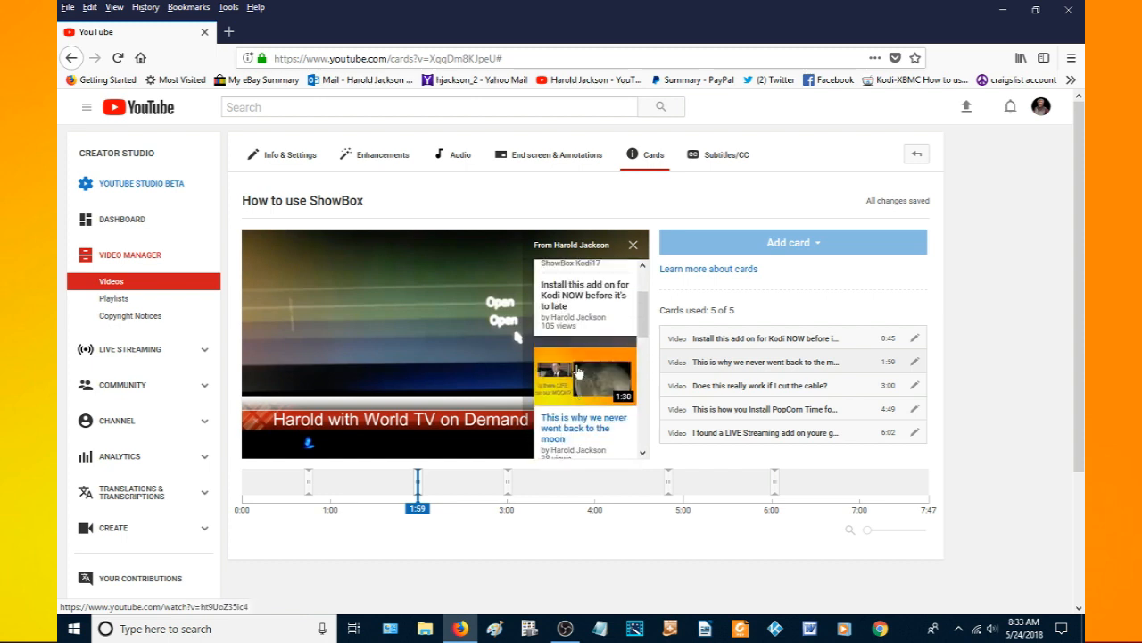
{"action": "scroll", "coordinate": [578, 370], "scroll_direction": "up", "scroll_amount": 1}
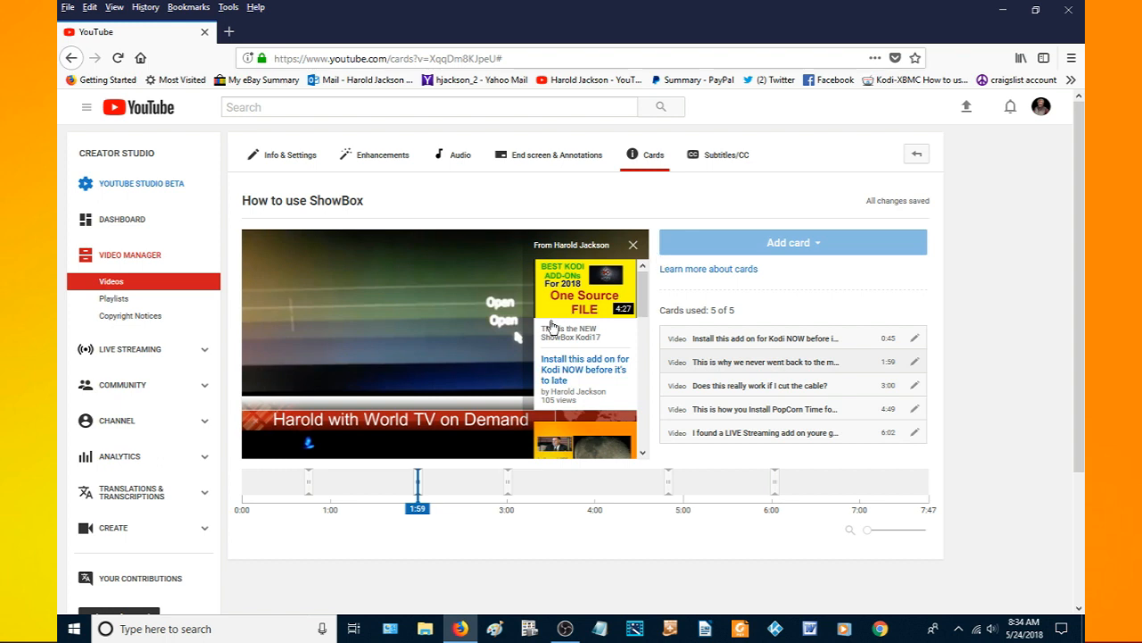
{"action": "left_click", "coordinate": [635, 246]}
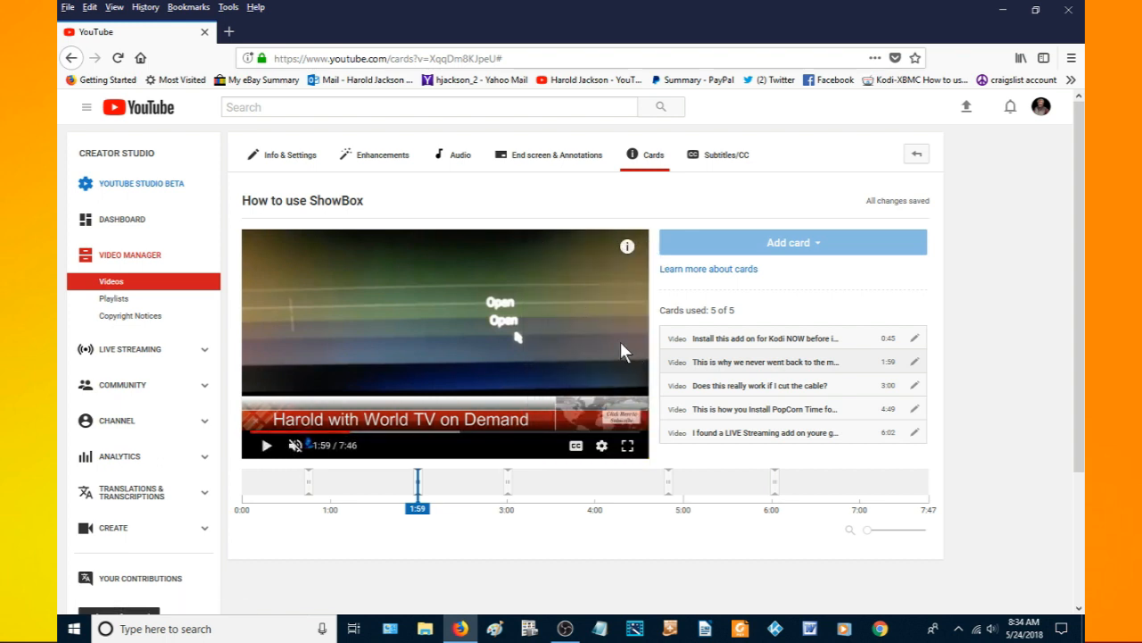